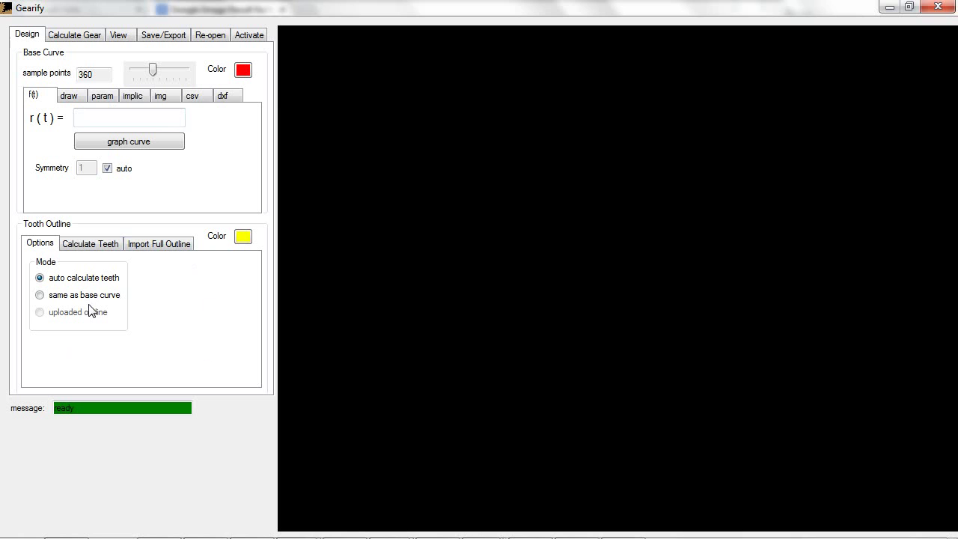
- Change the std tooth shape from square to triangle, keeping the 32-tooth count
{"action": "left_click", "coordinate": [95, 247]}
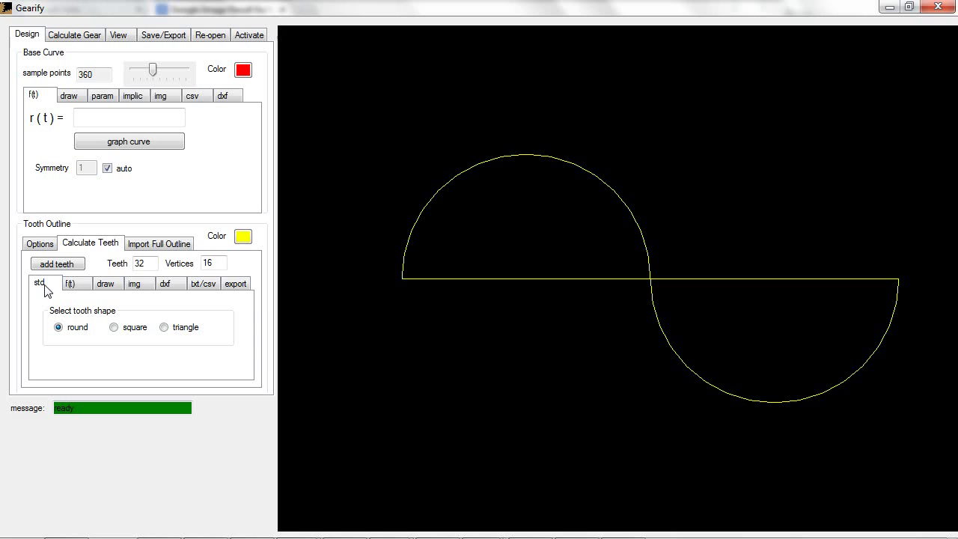
{"action": "left_click", "coordinate": [136, 330]}
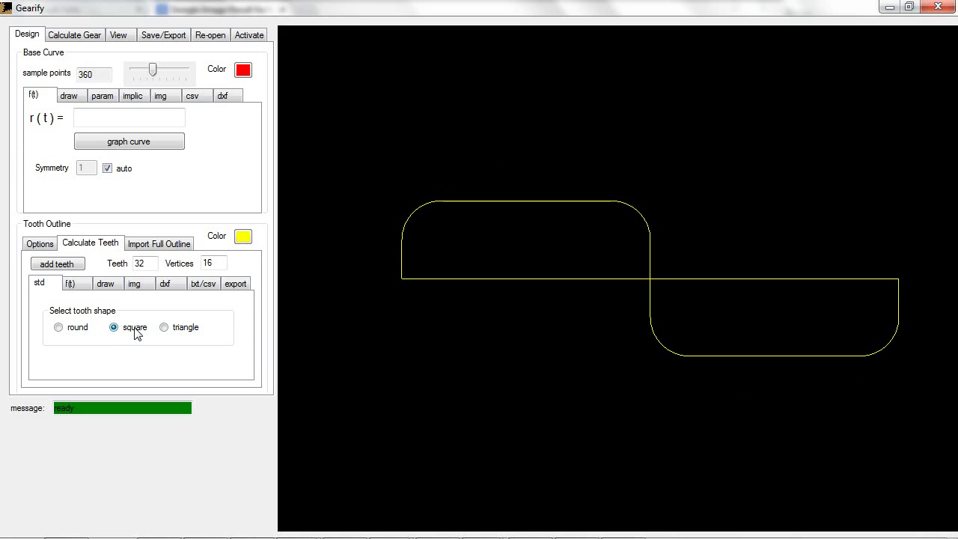
{"action": "left_click", "coordinate": [170, 328]}
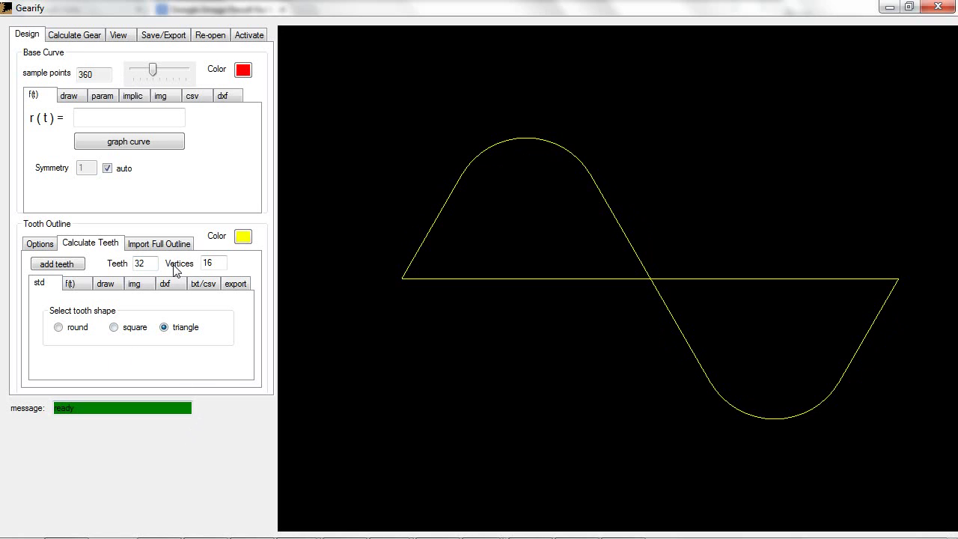
{"action": "left_click_drag", "start_coordinate": [152, 262], "coordinate": [132, 266]}
- Hand-draw the base curve with spokes around the canvas, moving the upper-right spoke far right
{"action": "left_click", "coordinate": [72, 102]}
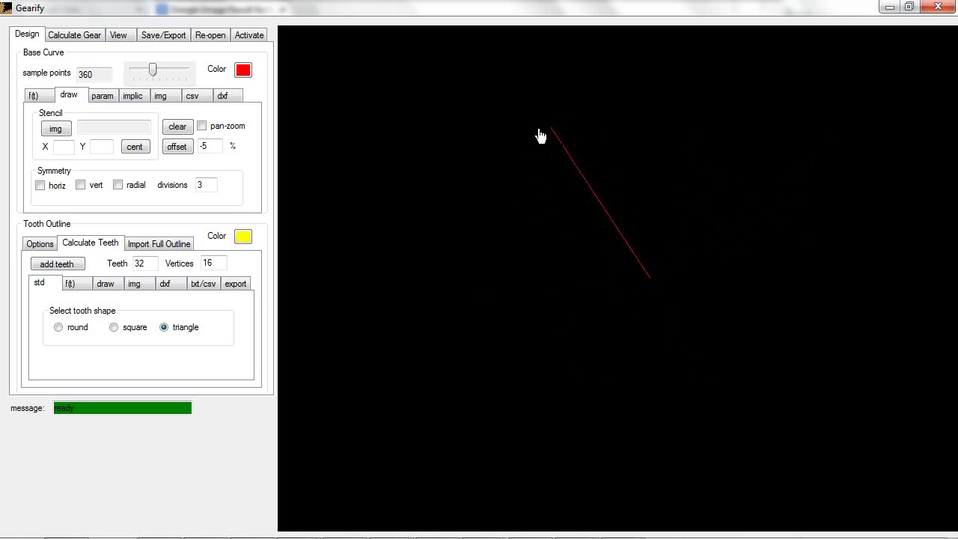
{"action": "left_click", "coordinate": [501, 141]}
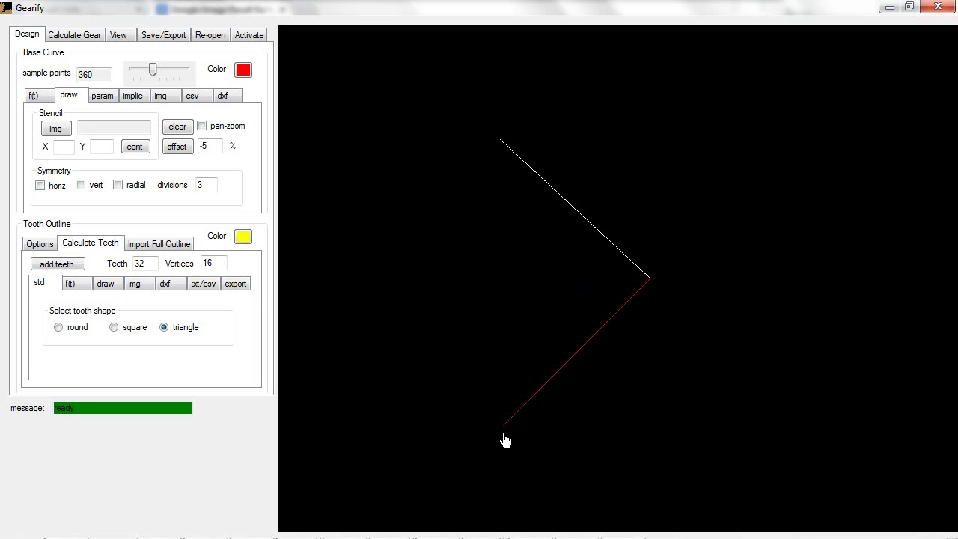
{"action": "left_click", "coordinate": [598, 429]}
{"action": "left_click", "coordinate": [818, 196]}
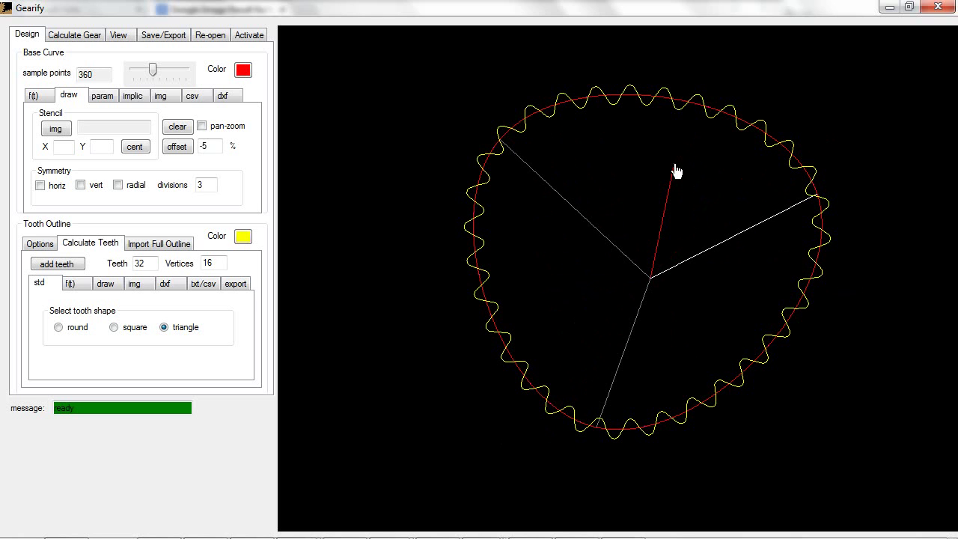
{"action": "left_click", "coordinate": [676, 171]}
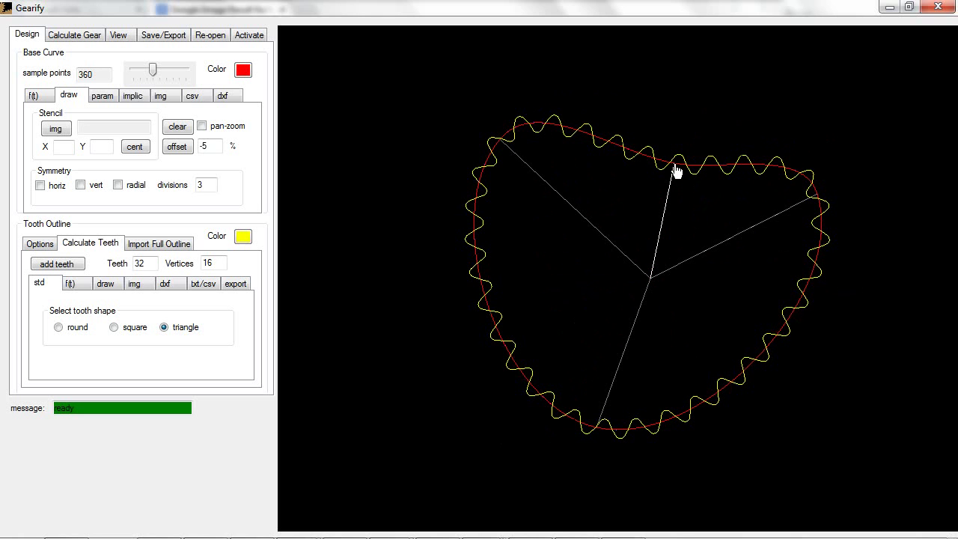
{"action": "left_click", "coordinate": [575, 102]}
{"action": "left_click", "coordinate": [460, 291]}
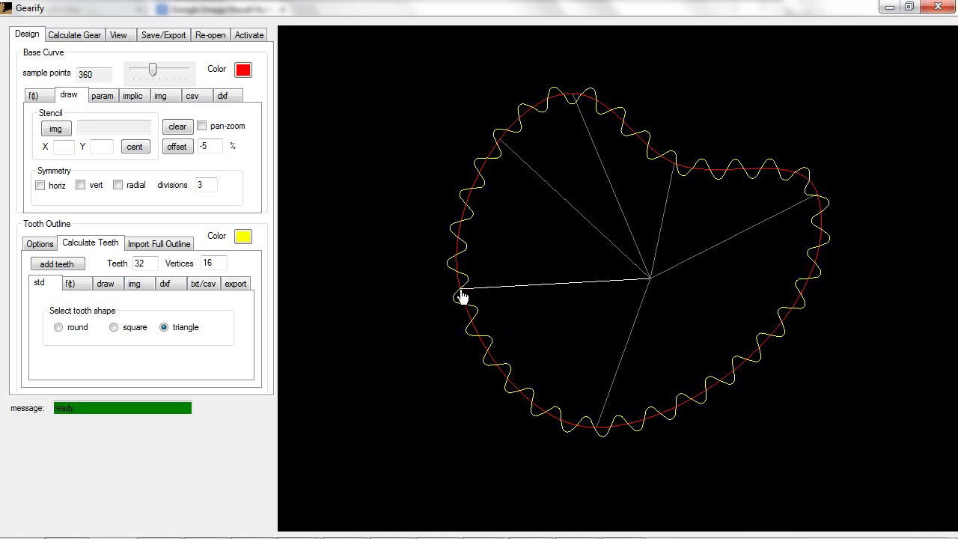
{"action": "left_click", "coordinate": [599, 425]}
{"action": "left_click", "coordinate": [763, 221]}
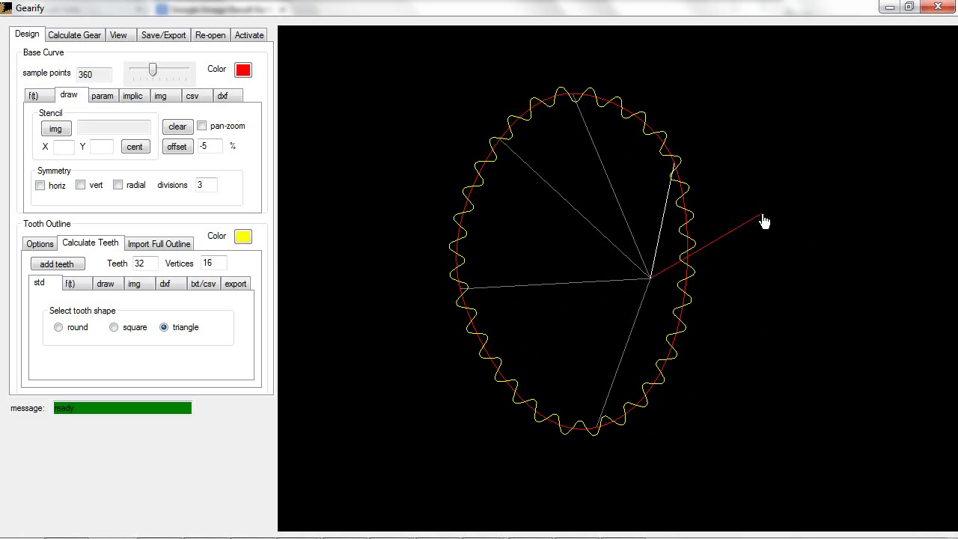
{"action": "left_click", "coordinate": [873, 272]}
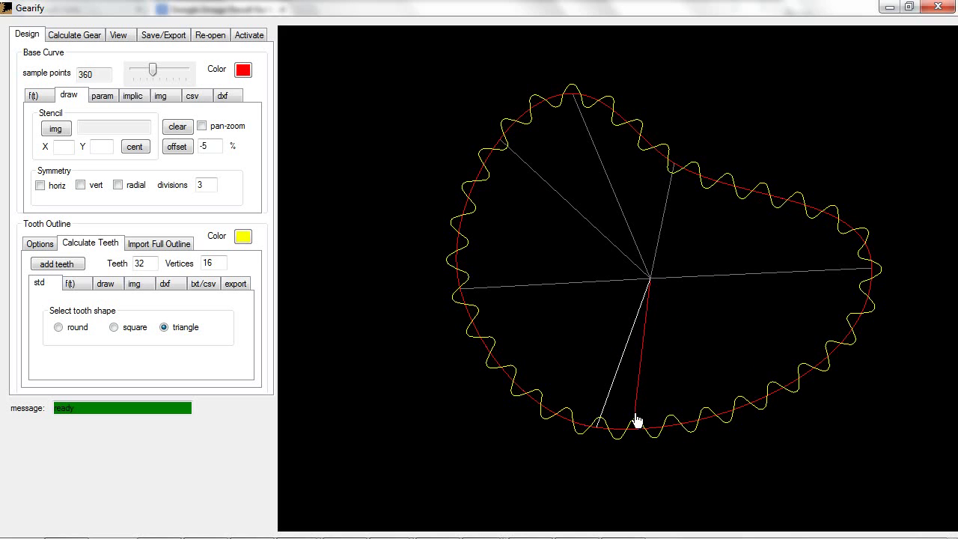
- Delete the bottom-left spoke and add spokes at bottom, lower right, lower left and upper left
{"action": "right_click", "coordinate": [637, 421]}
{"action": "left_click", "coordinate": [636, 411]}
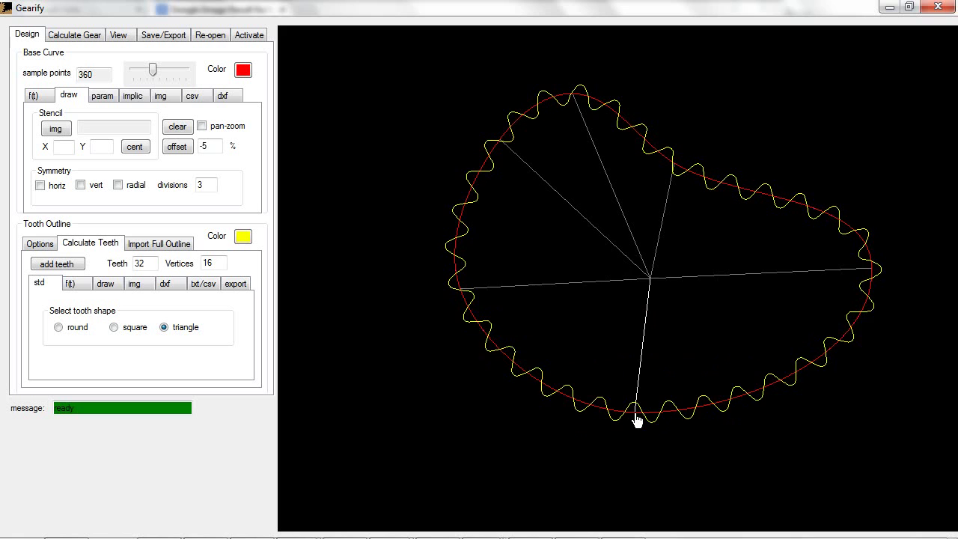
{"action": "left_click", "coordinate": [787, 402]}
{"action": "left_click", "coordinate": [439, 384]}
{"action": "left_click", "coordinate": [417, 224]}
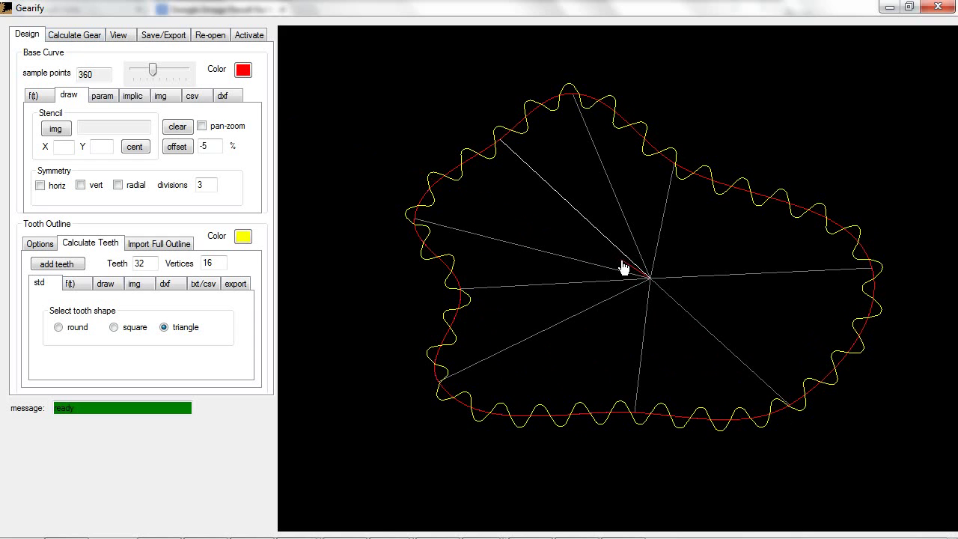
- Create the conjugate gear from the freehand curve, then return to the Design tab
{"action": "left_click", "coordinate": [71, 35]}
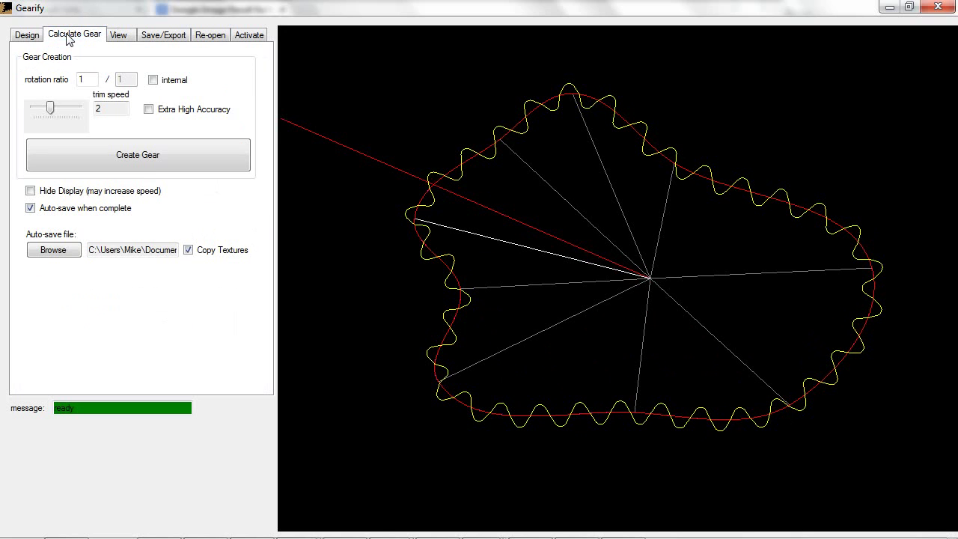
{"action": "left_click", "coordinate": [146, 163]}
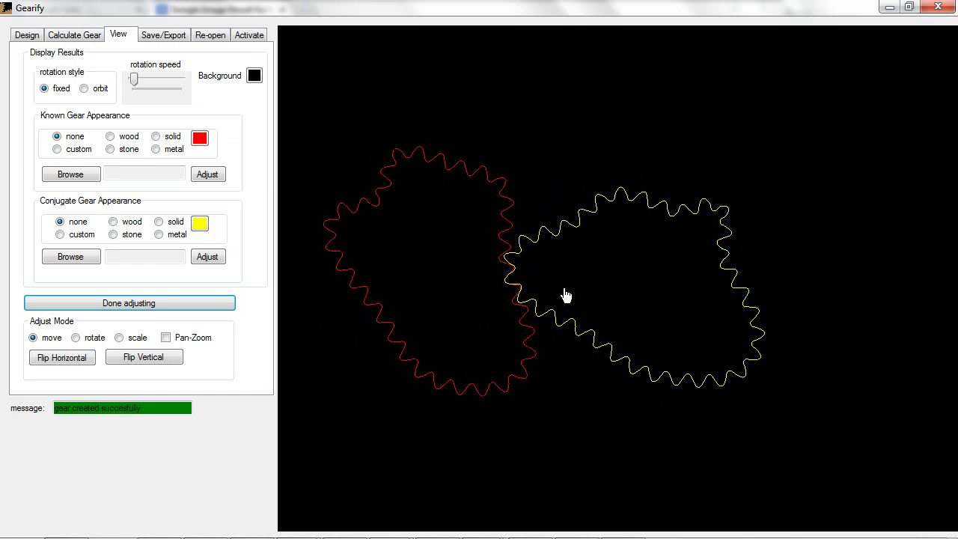
{"action": "left_click", "coordinate": [28, 35]}
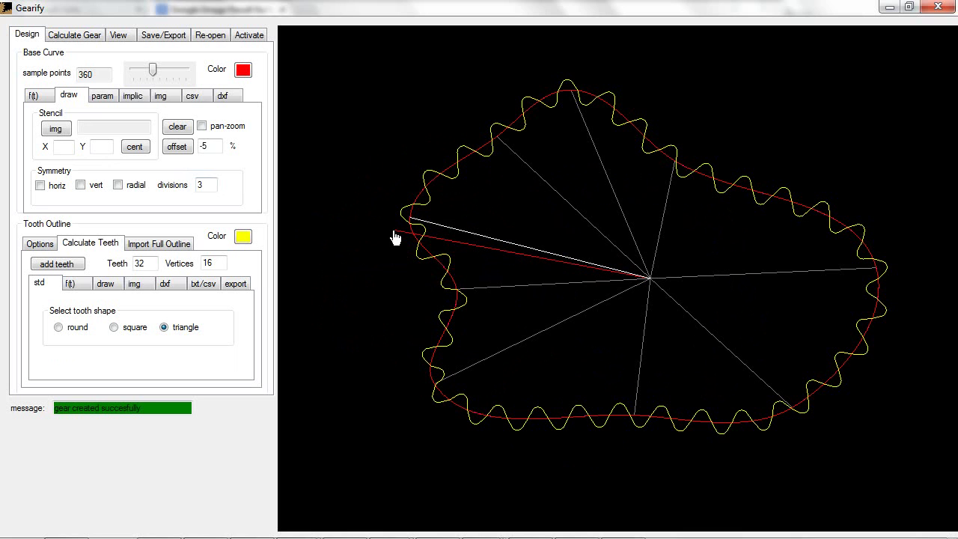
- Clear the freehand curve and its tooth outline, confirming with Yes
{"action": "left_click", "coordinate": [178, 127]}
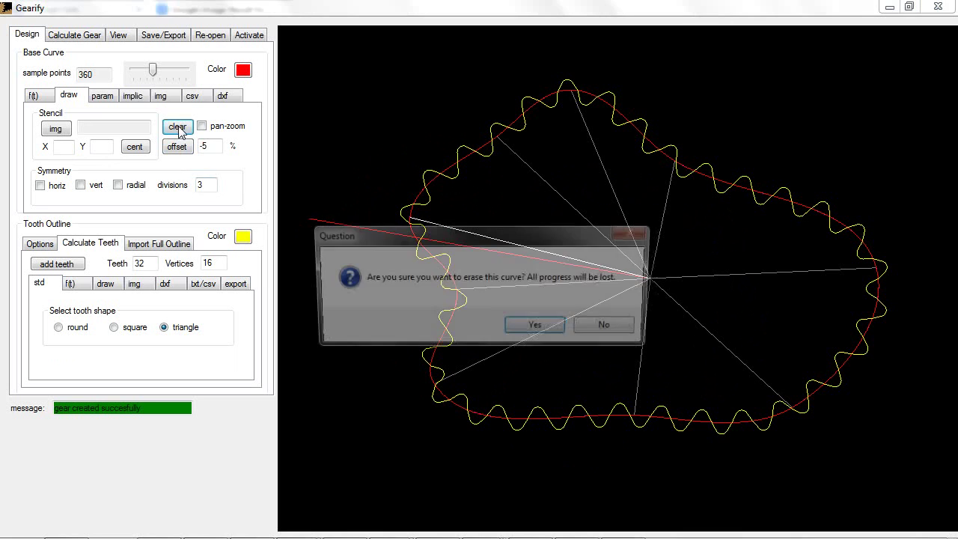
{"action": "left_click", "coordinate": [545, 334]}
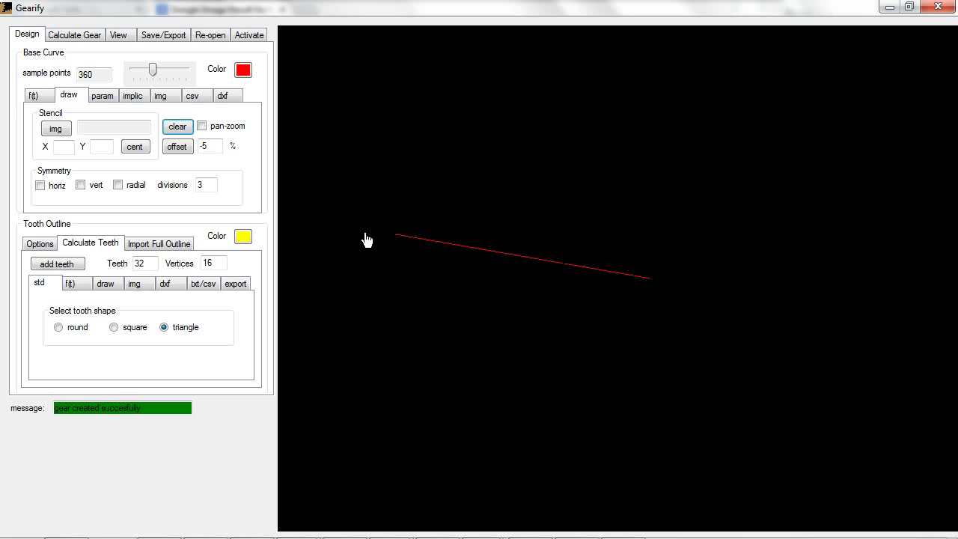
{"action": "left_click", "coordinate": [40, 185]}
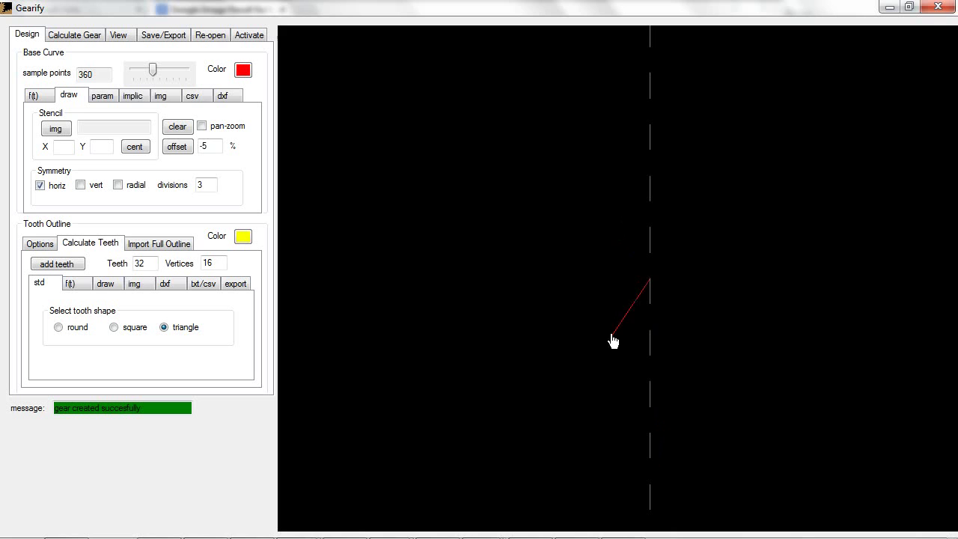
{"action": "left_click", "coordinate": [567, 132]}
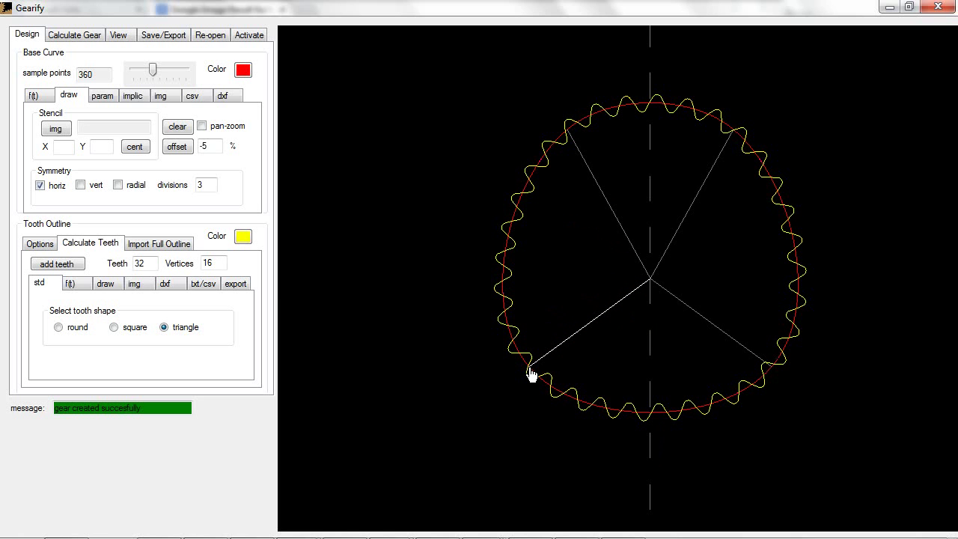
{"action": "left_click", "coordinate": [550, 249]}
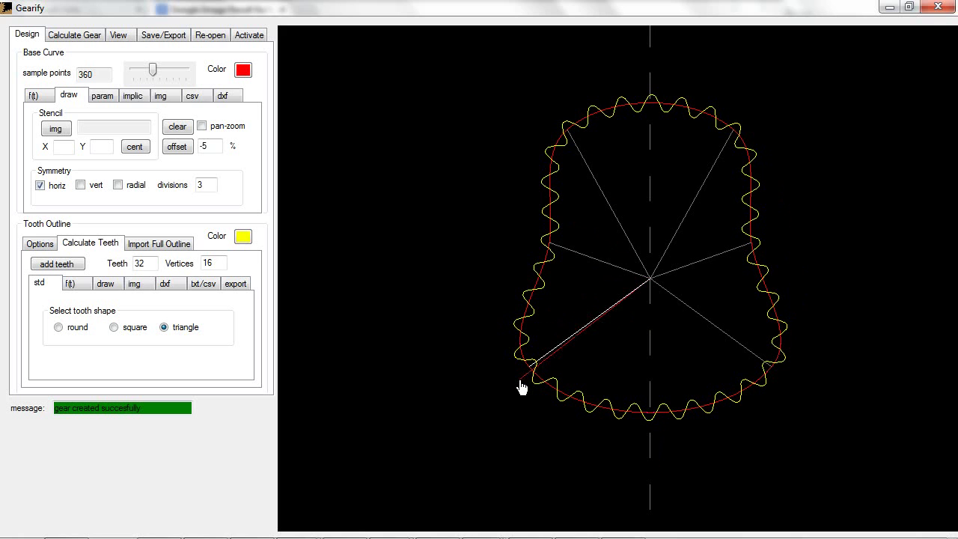
{"action": "left_click", "coordinate": [550, 256]}
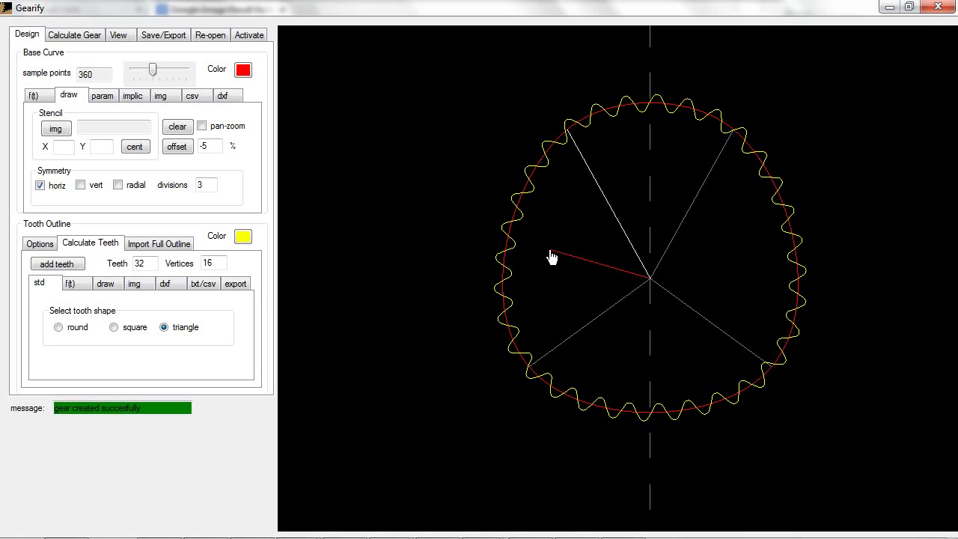
{"action": "left_click", "coordinate": [563, 229]}
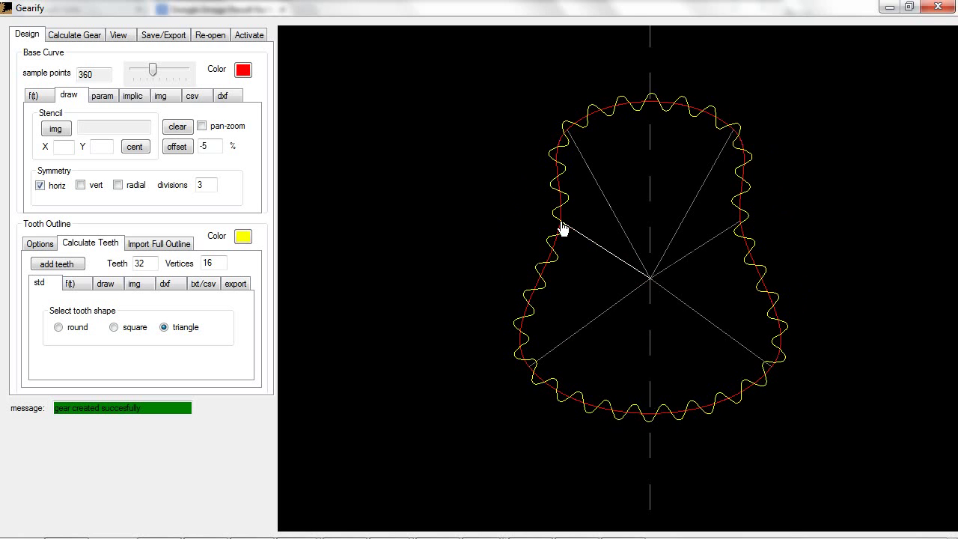
{"action": "left_click", "coordinate": [515, 307]}
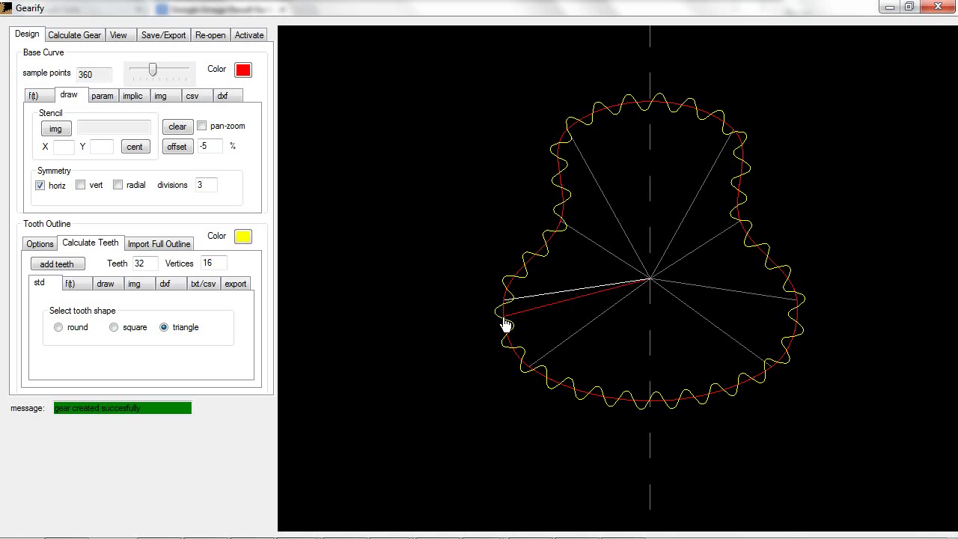
{"action": "left_click", "coordinate": [613, 139]}
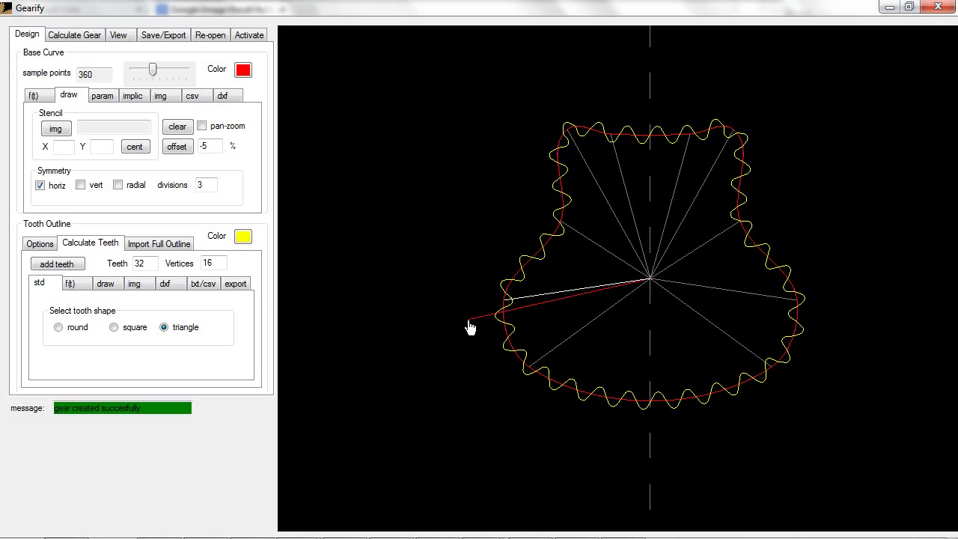
{"action": "left_click", "coordinate": [594, 442]}
{"action": "left_click", "coordinate": [622, 477]}
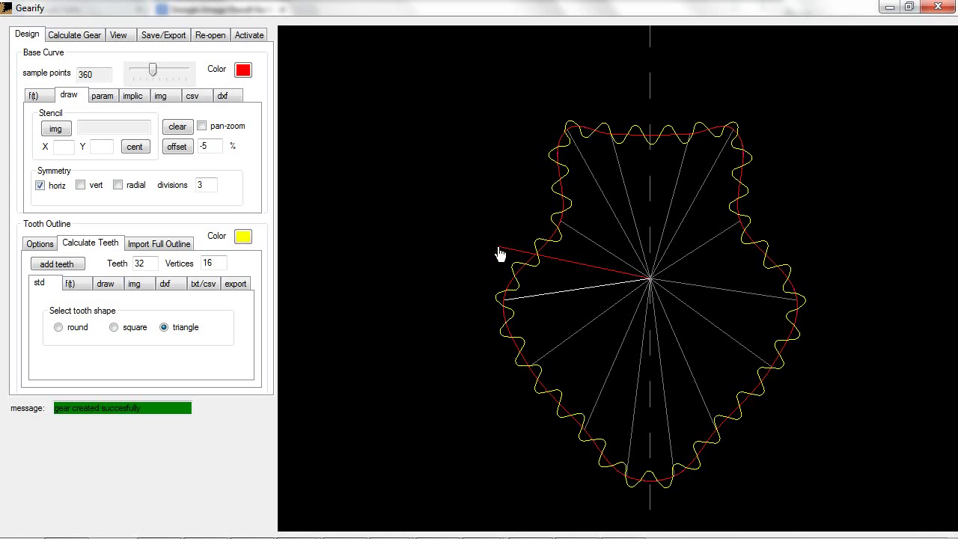
{"action": "left_click", "coordinate": [53, 189]}
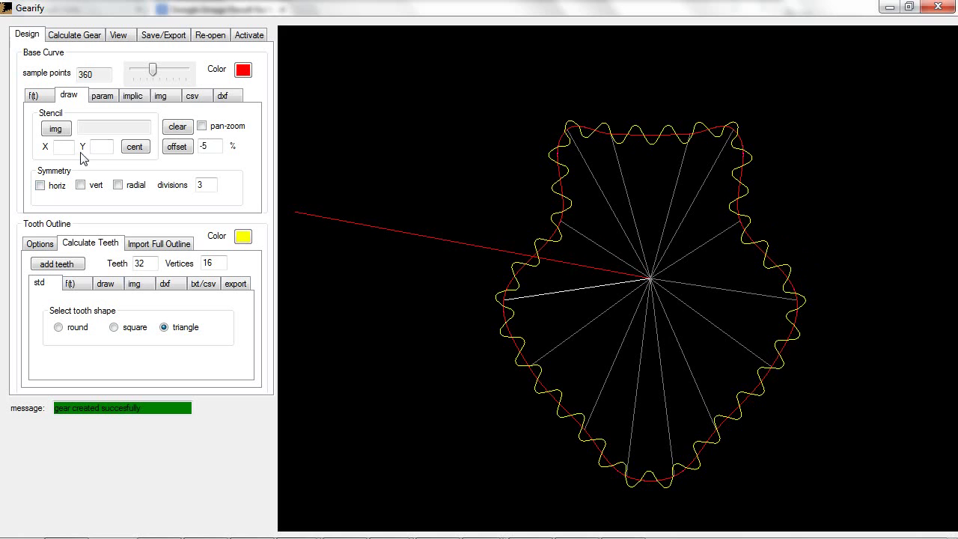
{"action": "left_click", "coordinate": [179, 128]}
{"action": "left_click", "coordinate": [534, 330]}
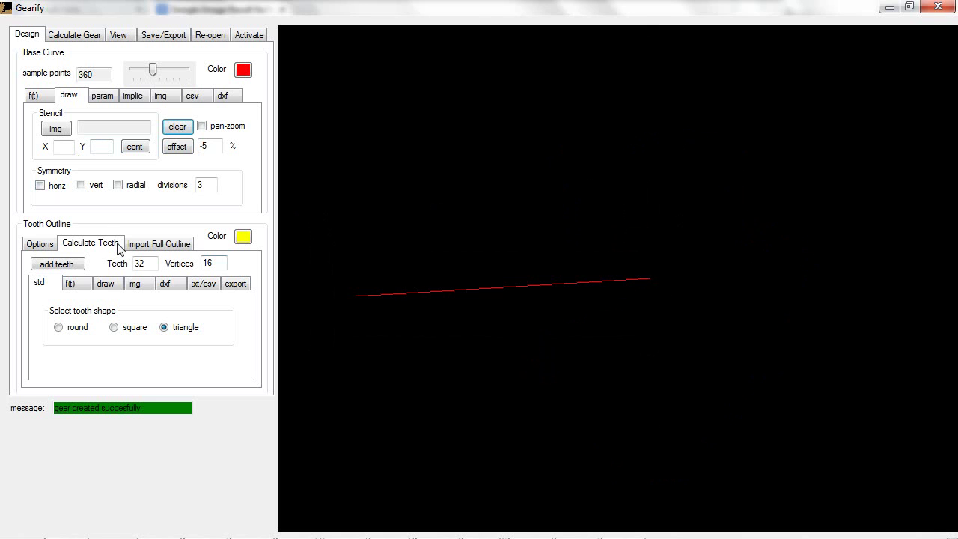
{"action": "left_click", "coordinate": [81, 185]}
- Sketch a vertically mirrored lobed curve with five points
{"action": "left_click", "coordinate": [475, 181]}
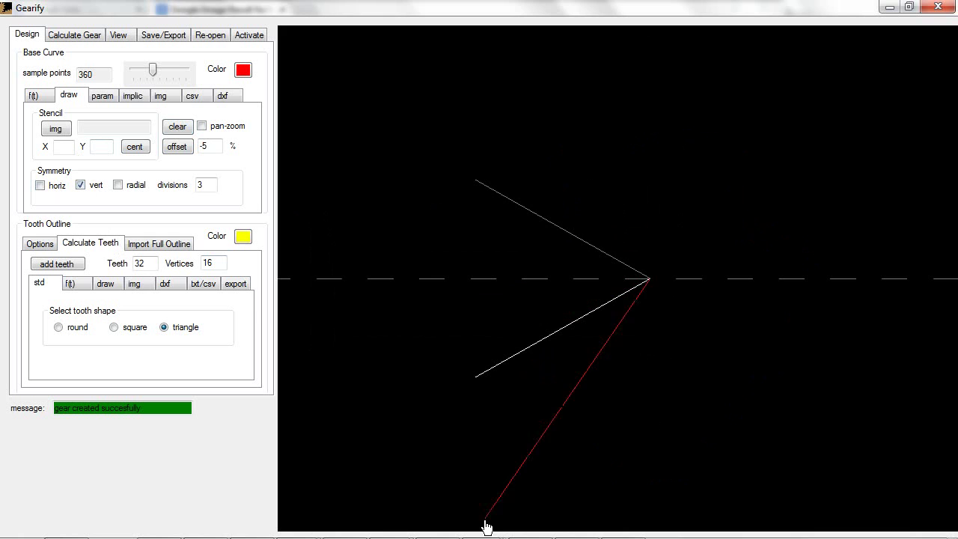
{"action": "left_click", "coordinate": [703, 438]}
{"action": "left_click", "coordinate": [615, 185]}
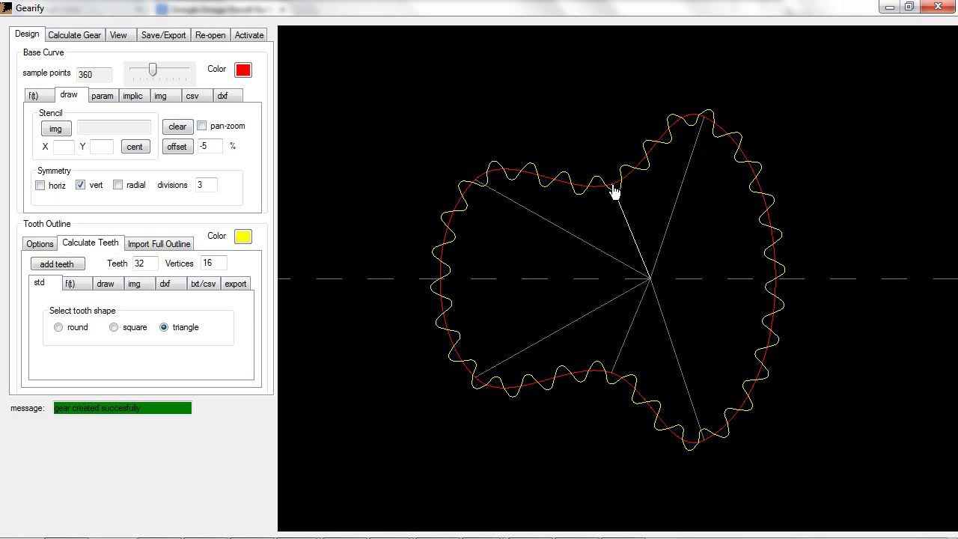
{"action": "left_click", "coordinate": [791, 183]}
{"action": "left_click", "coordinate": [901, 373]}
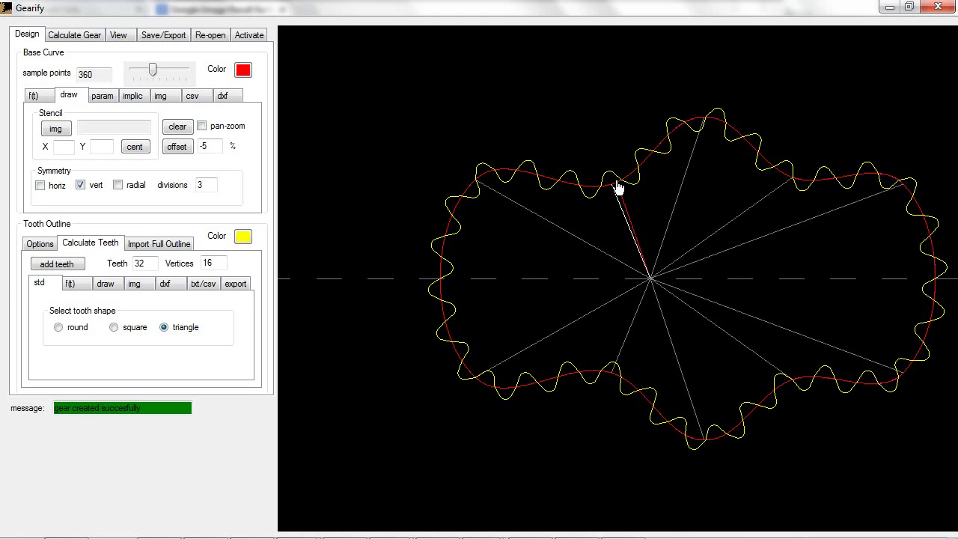
- Clear the mirrored curve and redraw it with four-way mirroring, dragging a side point into lobes
{"action": "left_click", "coordinate": [176, 128]}
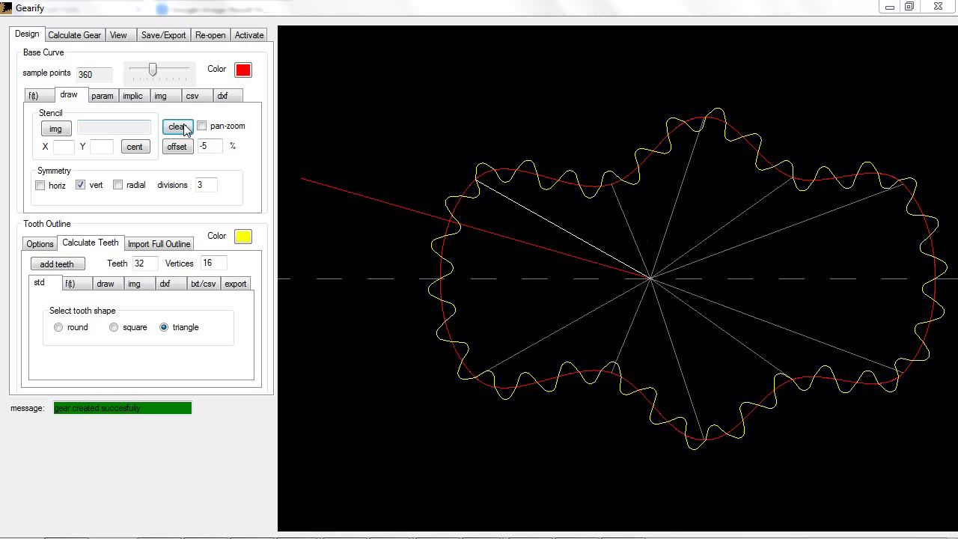
{"action": "left_click", "coordinate": [567, 332]}
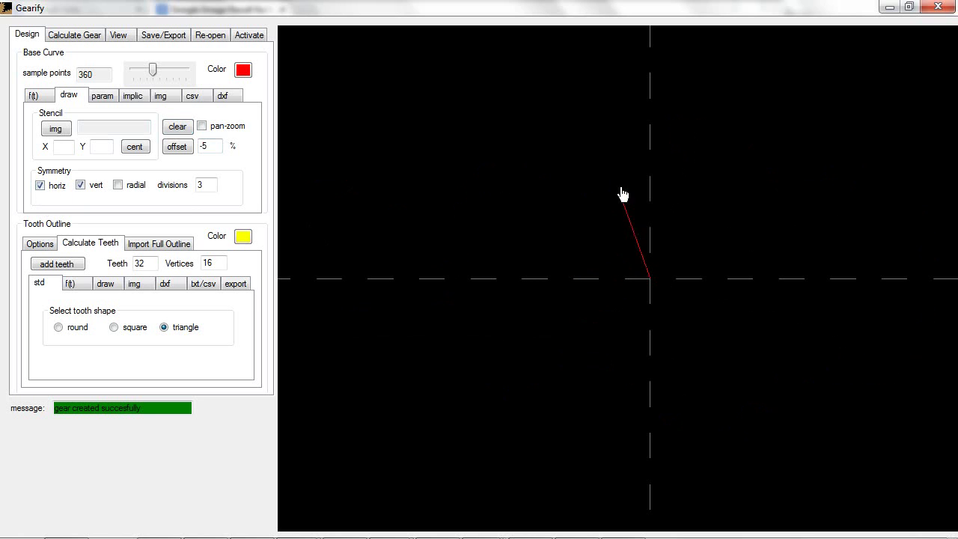
{"action": "left_click", "coordinate": [621, 90]}
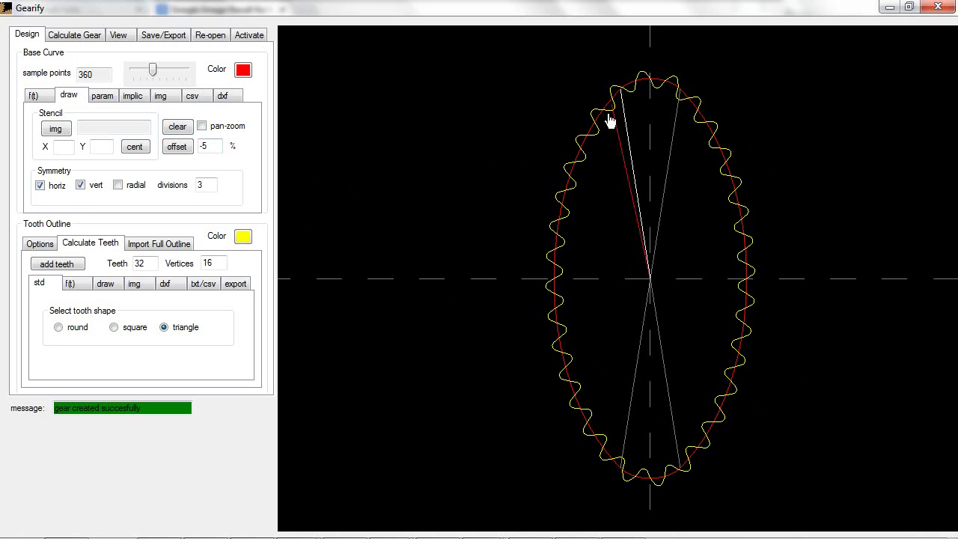
{"action": "left_click", "coordinate": [517, 205]}
{"action": "left_click", "coordinate": [523, 250]}
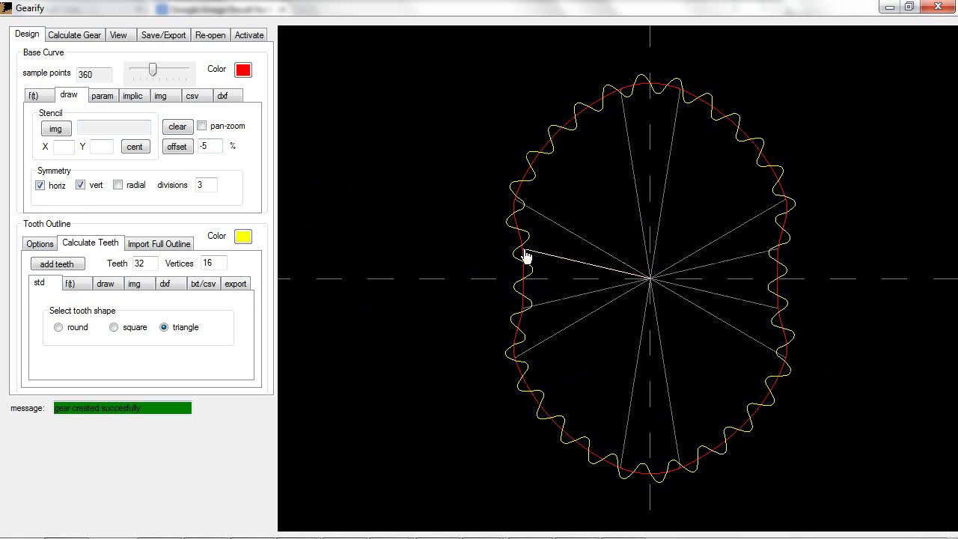
{"action": "left_click", "coordinate": [607, 201]}
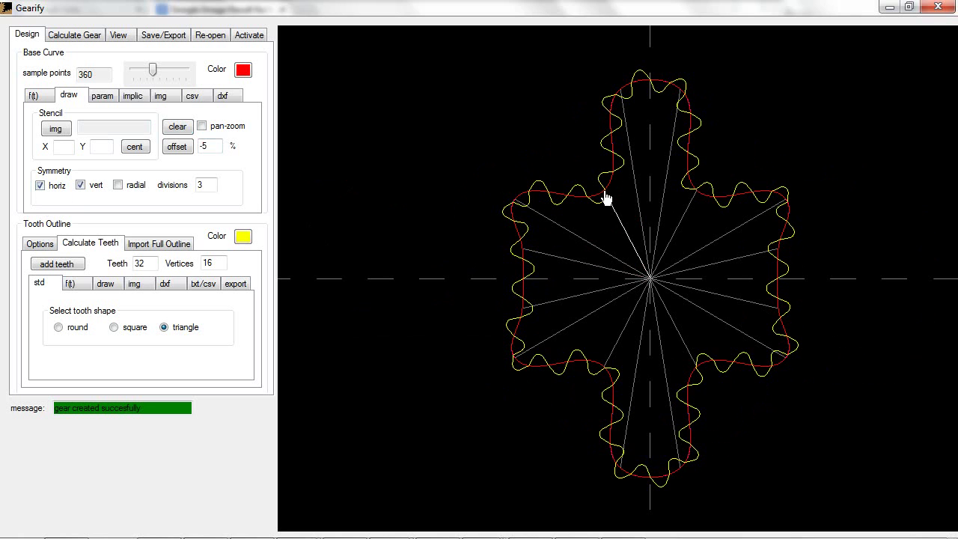
{"action": "left_click", "coordinate": [741, 155]}
{"action": "left_click", "coordinate": [740, 171]}
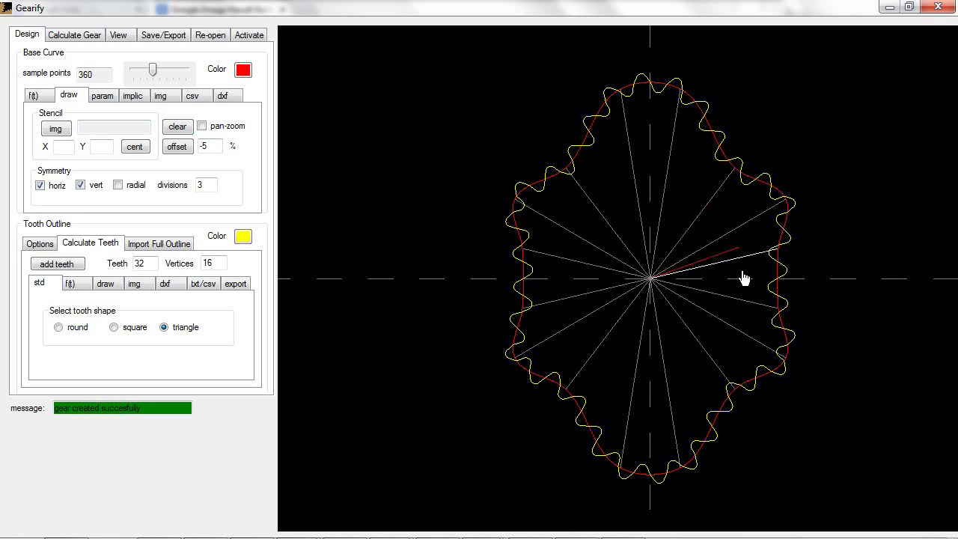
{"action": "left_click", "coordinate": [836, 254]}
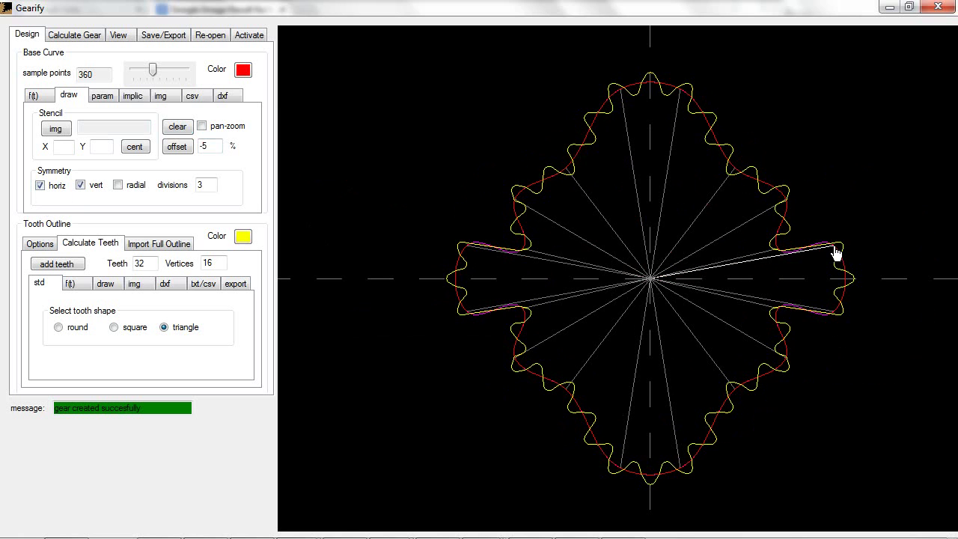
{"action": "left_click_drag", "start_coordinate": [837, 254], "coordinate": [264, 97]}
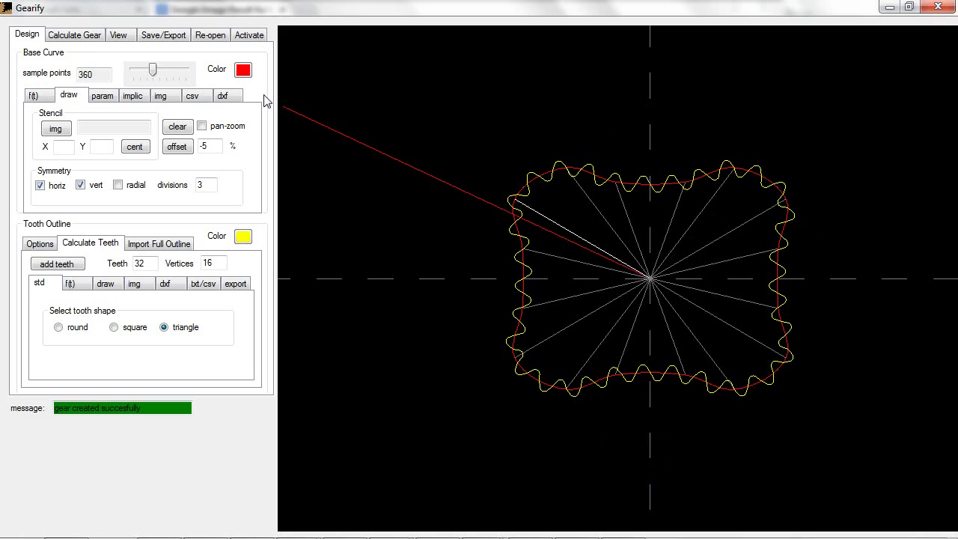
- Create the conjugate gear, raise rotation speed, and texture the known gear stone and its partner wood
{"action": "left_click", "coordinate": [78, 38]}
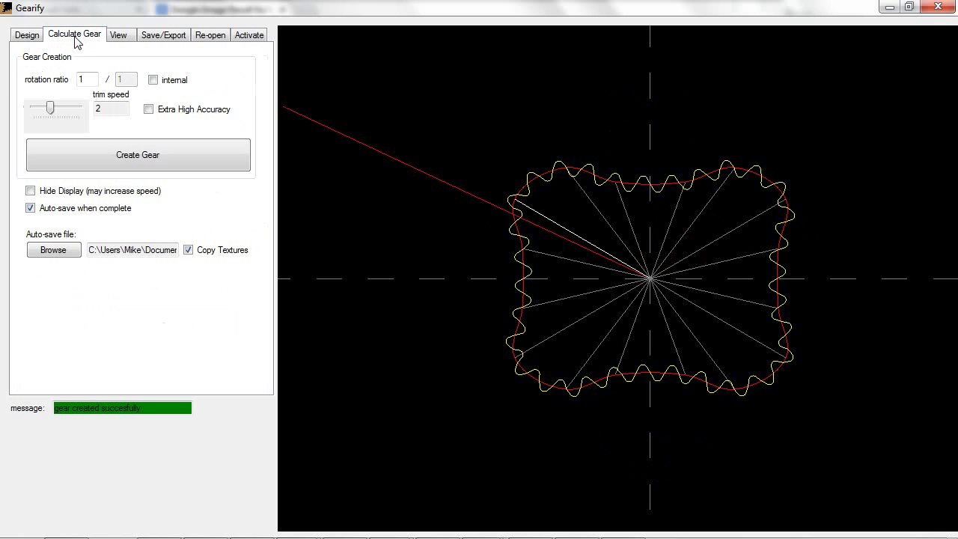
{"action": "left_click", "coordinate": [138, 161]}
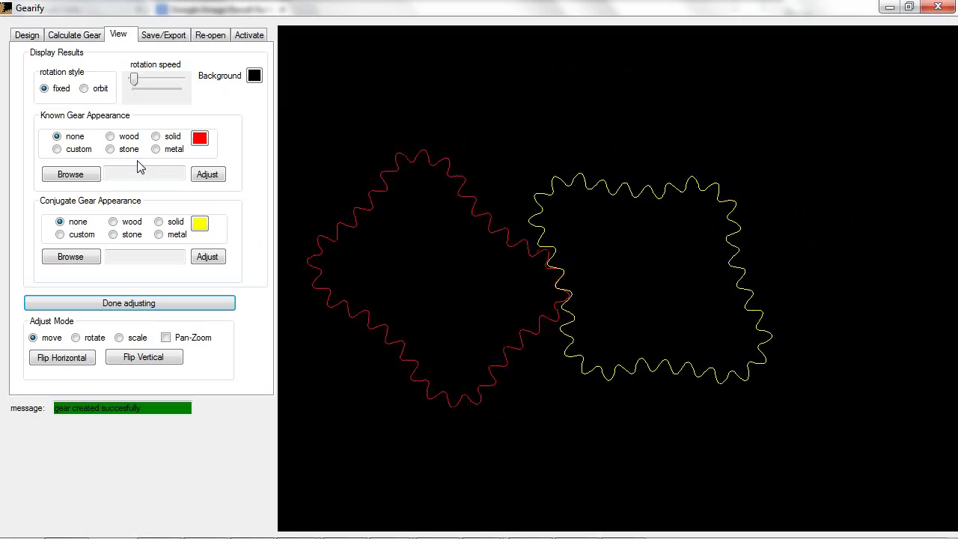
{"action": "left_click_drag", "start_coordinate": [134, 78], "coordinate": [151, 79]}
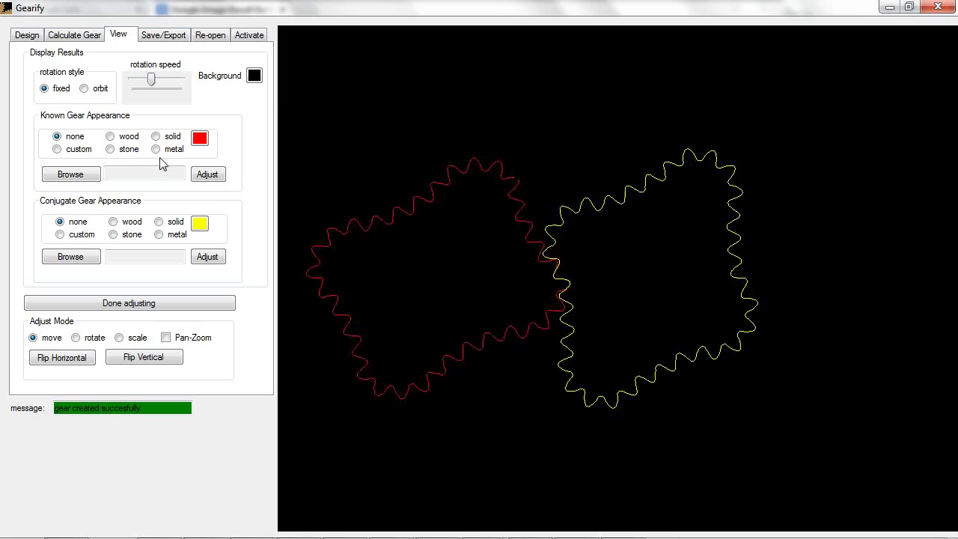
{"action": "left_click", "coordinate": [112, 150]}
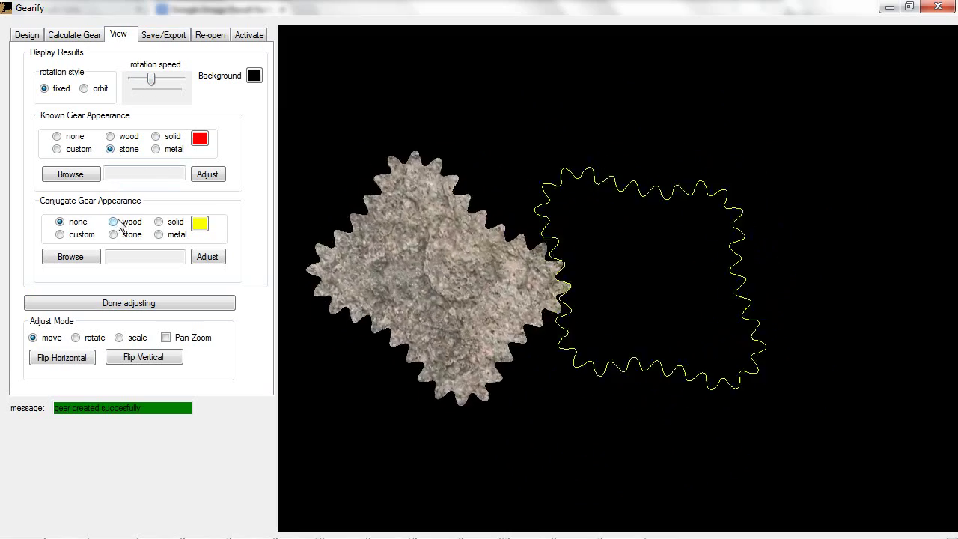
{"action": "left_click", "coordinate": [114, 223]}
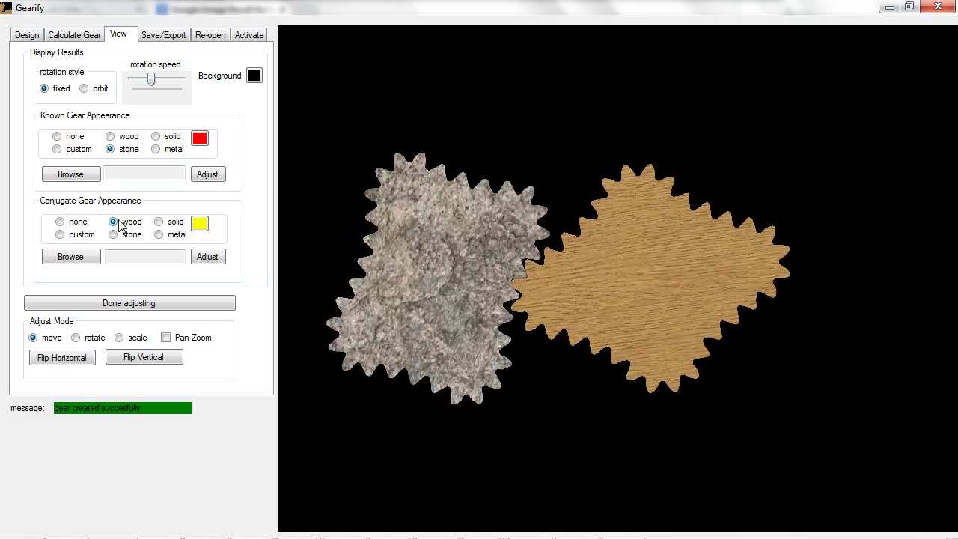
- Turn off vertical and horizontal mirror symmetry and clear the rectangular curve
{"action": "left_click", "coordinate": [24, 39]}
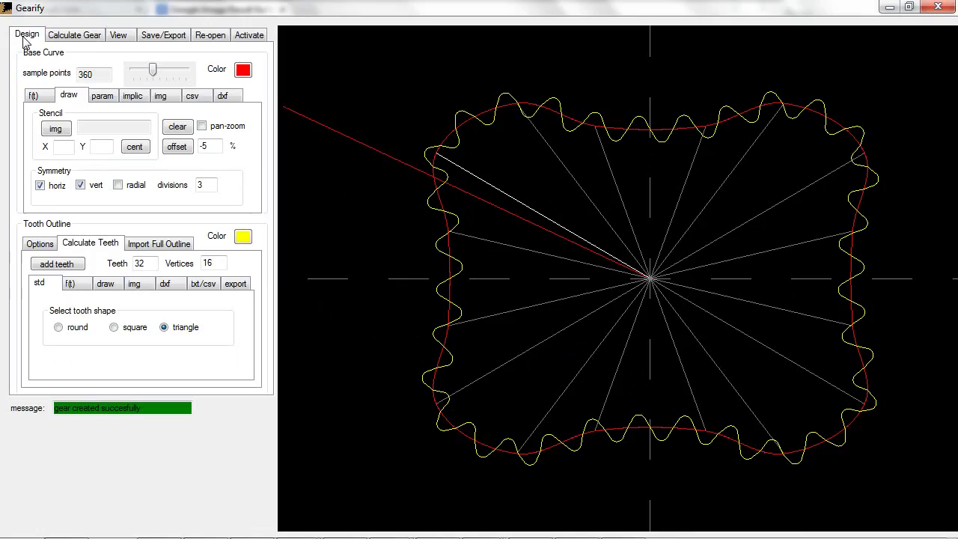
{"action": "left_click", "coordinate": [81, 185]}
{"action": "left_click", "coordinate": [62, 188]}
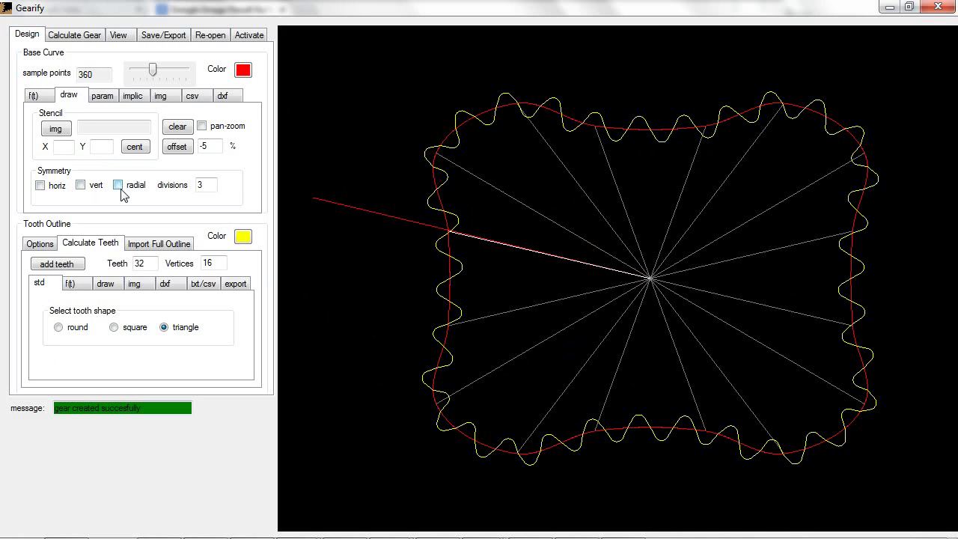
{"action": "left_click", "coordinate": [180, 126]}
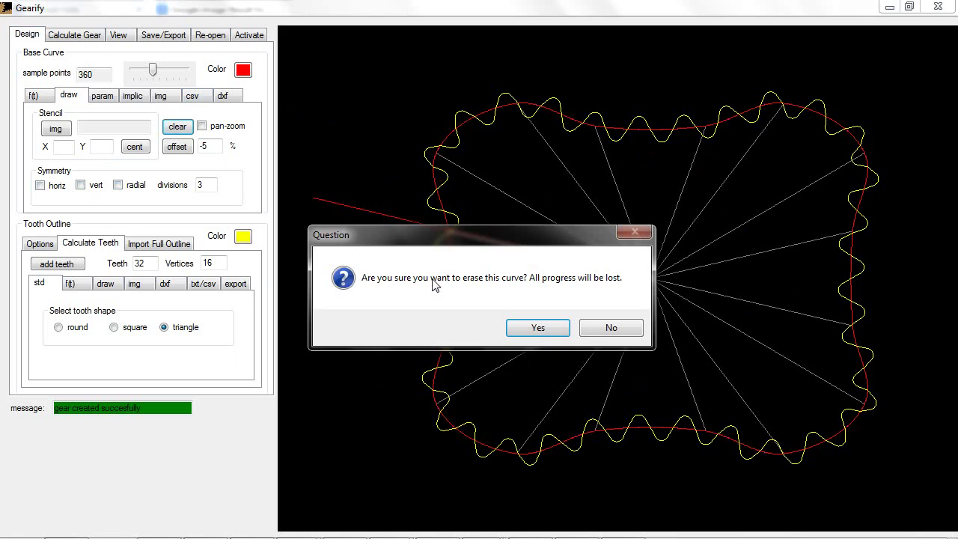
{"action": "left_click", "coordinate": [539, 328]}
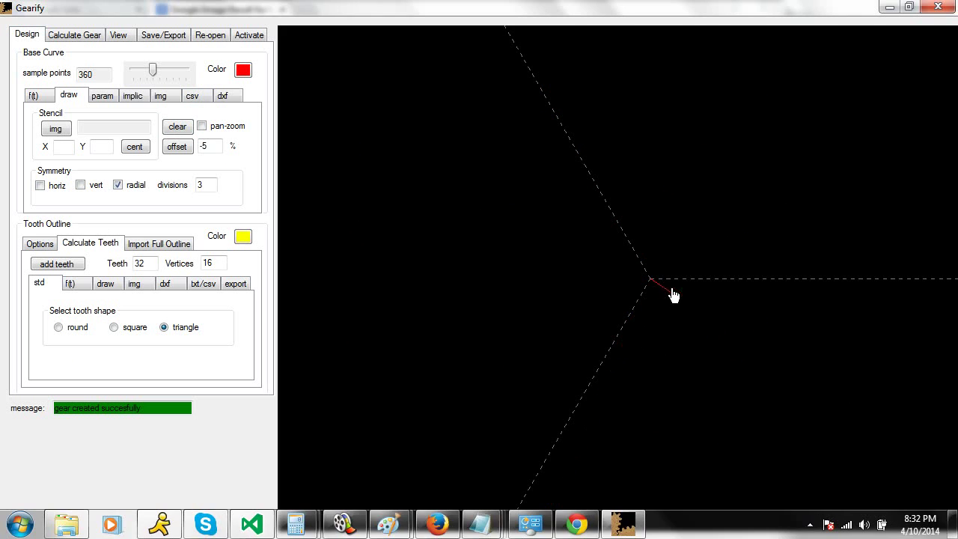
- Draw a rounded-triangle radial curve, then clear it again
{"action": "left_click", "coordinate": [891, 207]}
{"action": "left_click", "coordinate": [791, 186]}
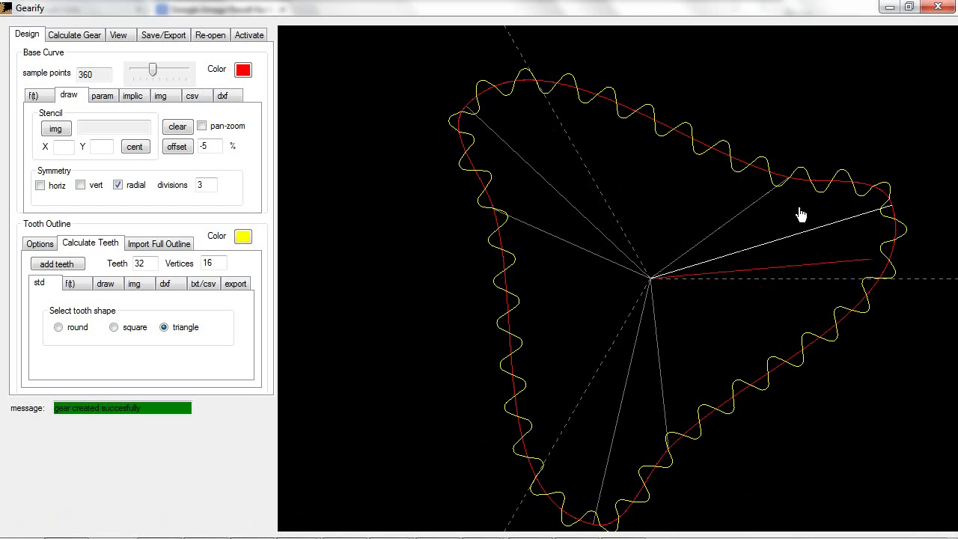
{"action": "left_click", "coordinate": [186, 130]}
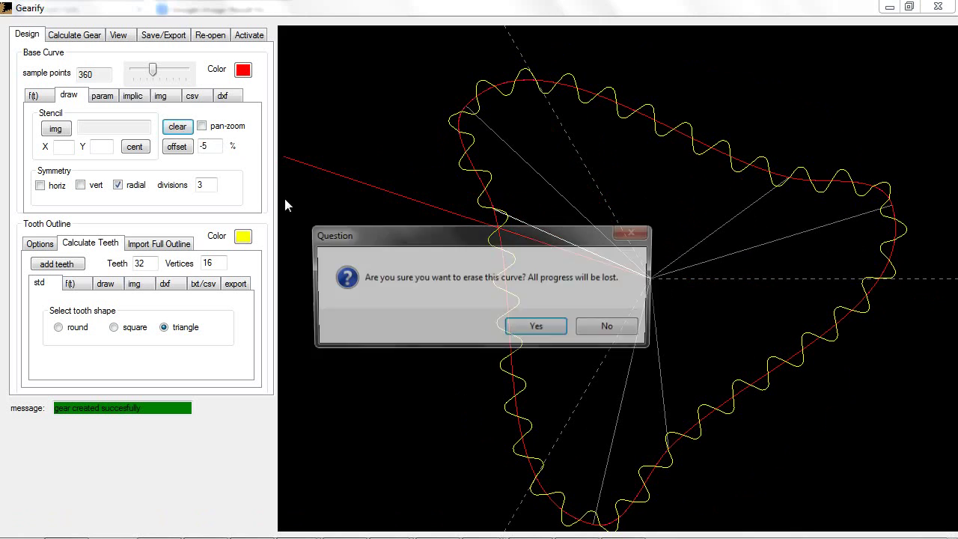
{"action": "left_click", "coordinate": [515, 325]}
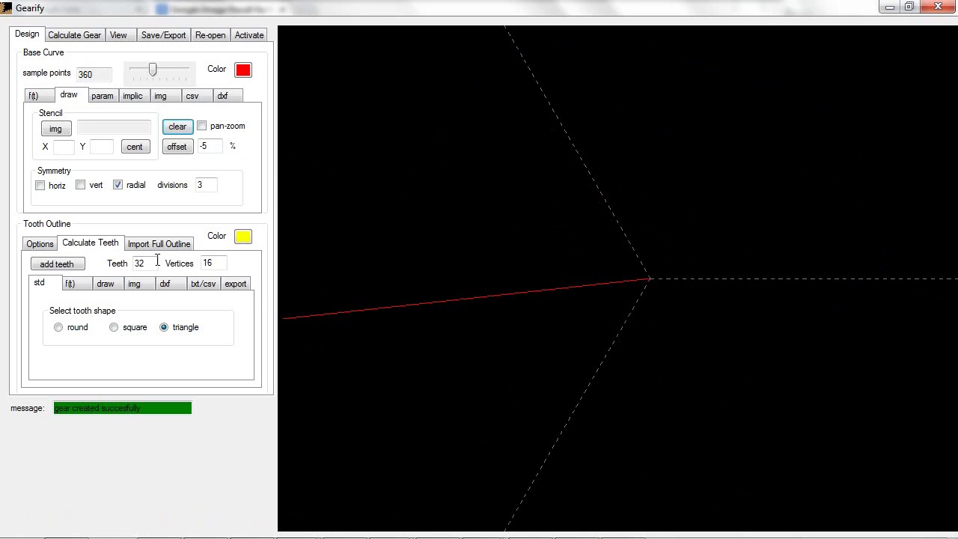
- Set radial divisions to 5 and place points forming a five-lobed star curve
{"action": "double_click", "coordinate": [211, 188]}
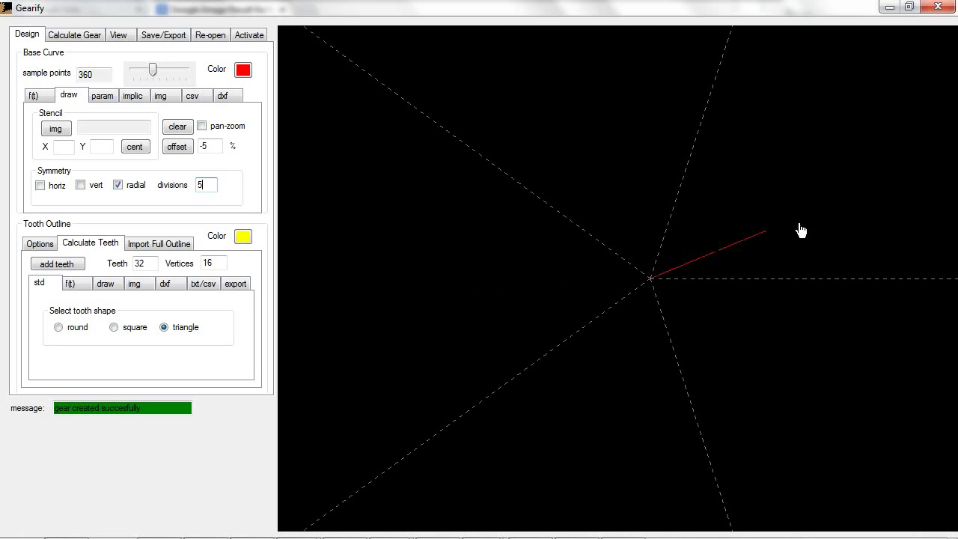
{"action": "left_click", "coordinate": [882, 212]}
{"action": "left_click", "coordinate": [806, 186]}
{"action": "left_click", "coordinate": [764, 187]}
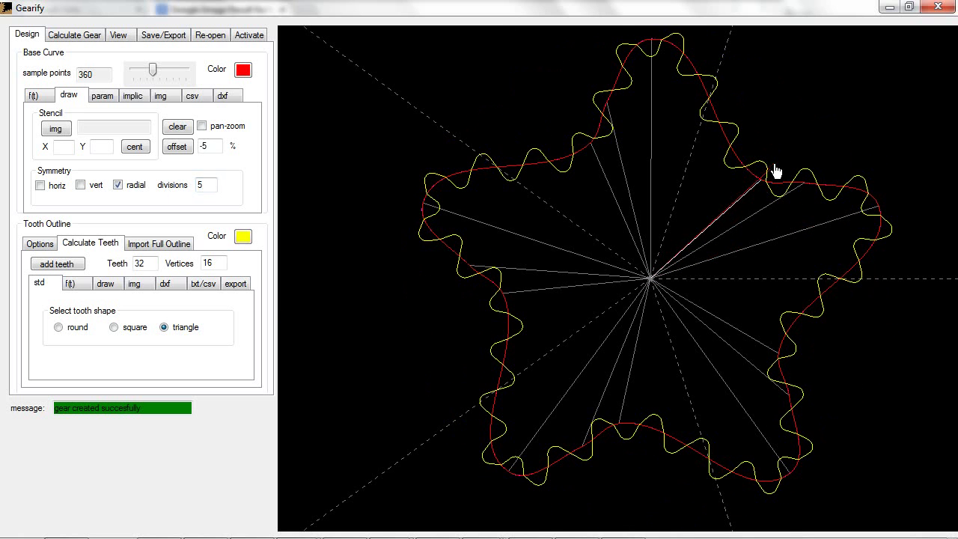
{"action": "left_click", "coordinate": [755, 125]}
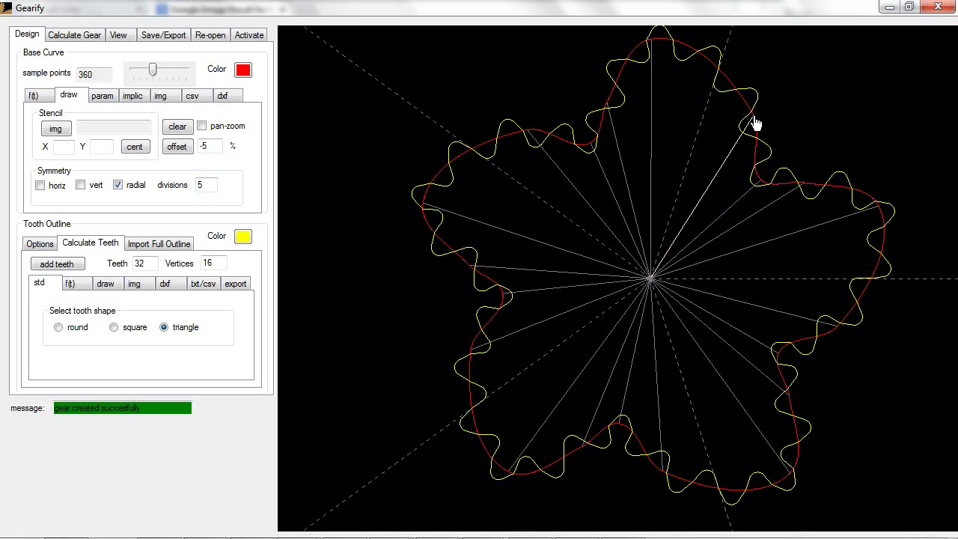
{"action": "left_click", "coordinate": [764, 69]}
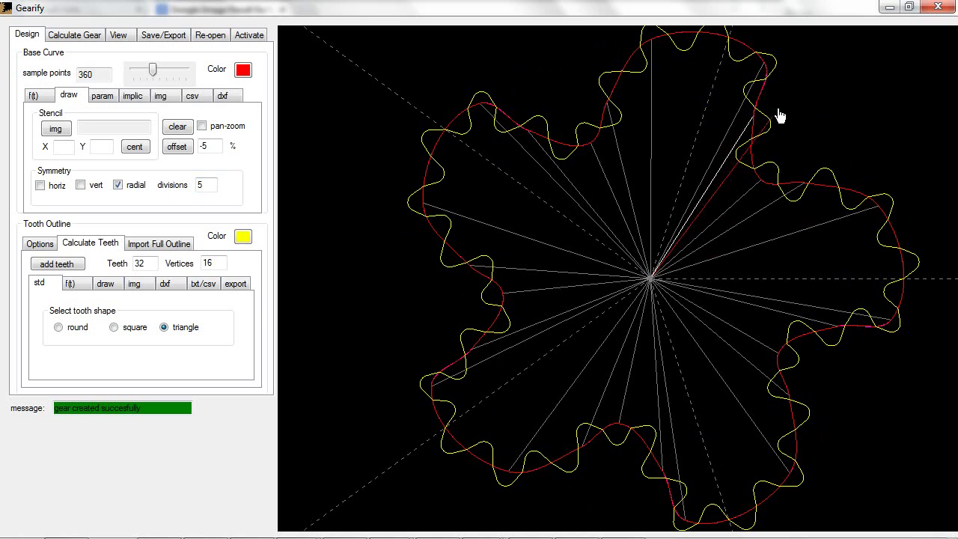